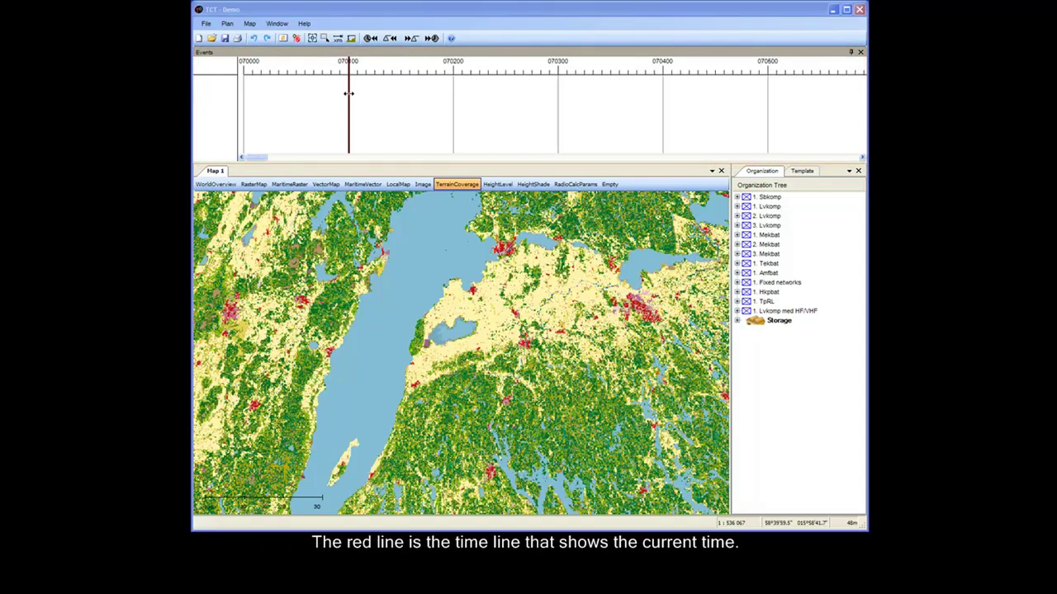
# Step: Set the current time to about 070200 and zoom in centred on Linköping
pyautogui.moveTo(348, 93); pyautogui.dragTo(460, 94)
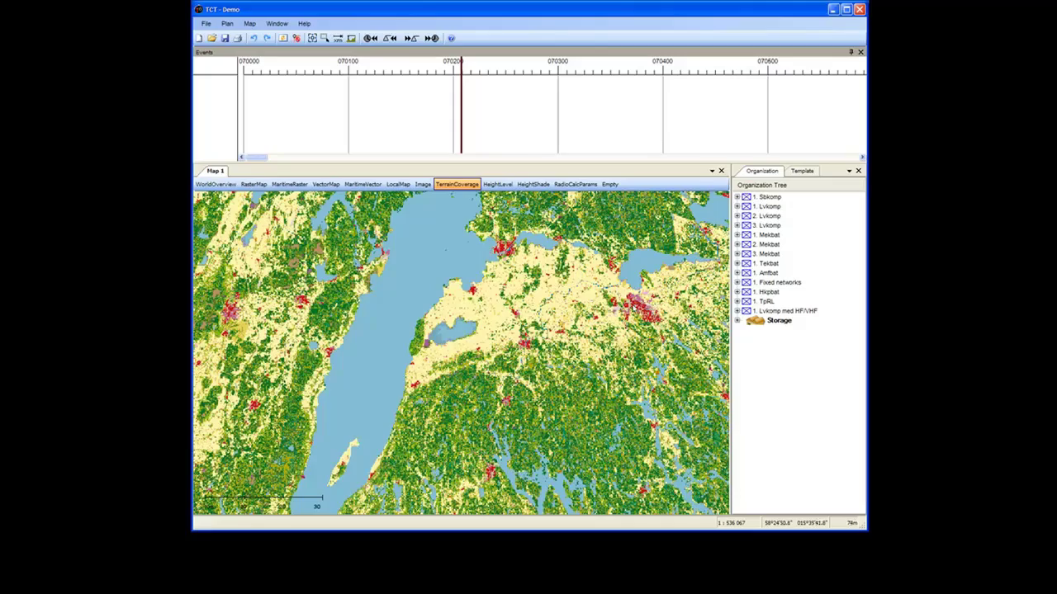
pyautogui.scroll(1, 639, 316)
pyautogui.scroll(2, 639, 316)
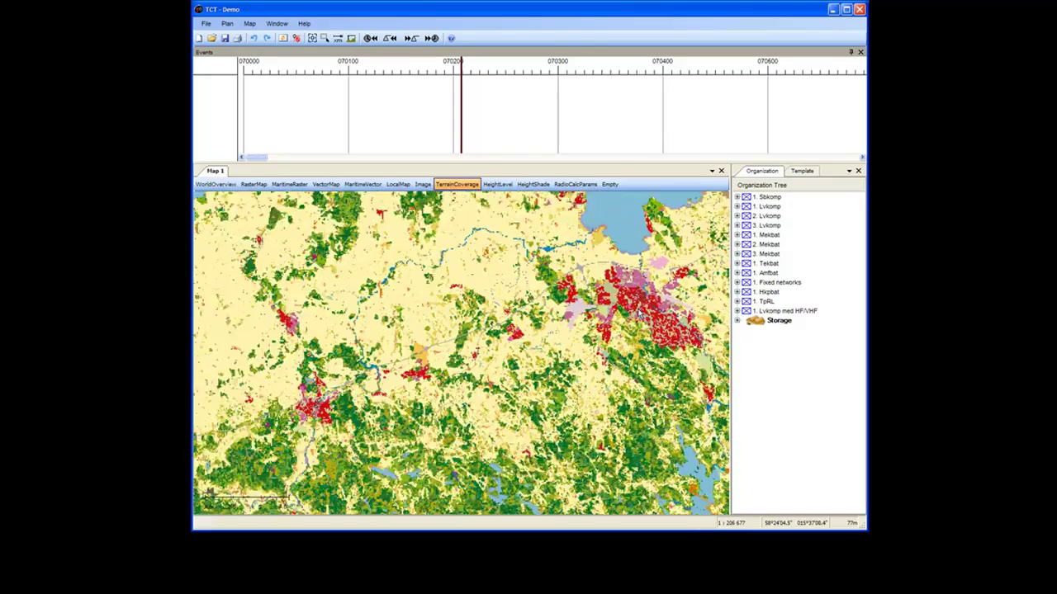
pyautogui.scroll(1, 640, 316)
pyautogui.moveTo(640, 317); pyautogui.dragTo(541, 302)
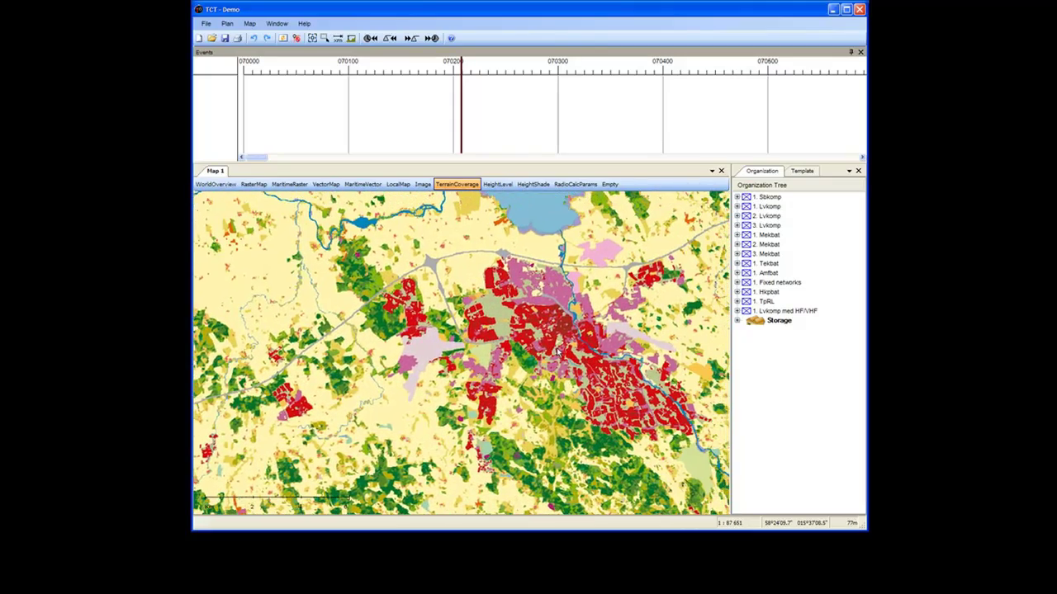
# Step: Show the RasterMap layer, panned west of Linköping toward Malmslätt and Vikingstad
pyautogui.click(255, 184)
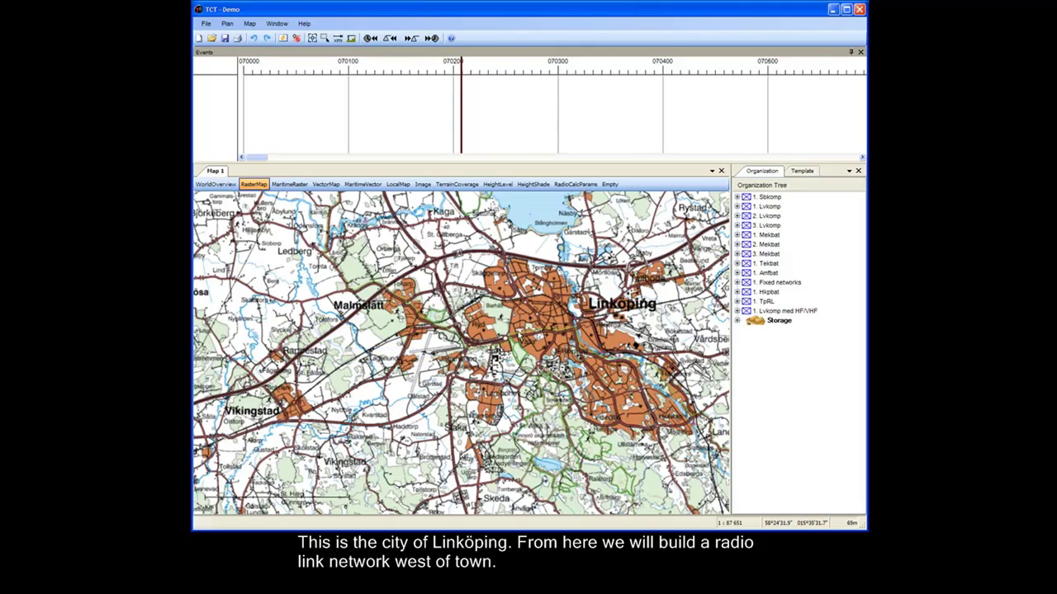
pyautogui.moveTo(469, 324); pyautogui.dragTo(619, 376)
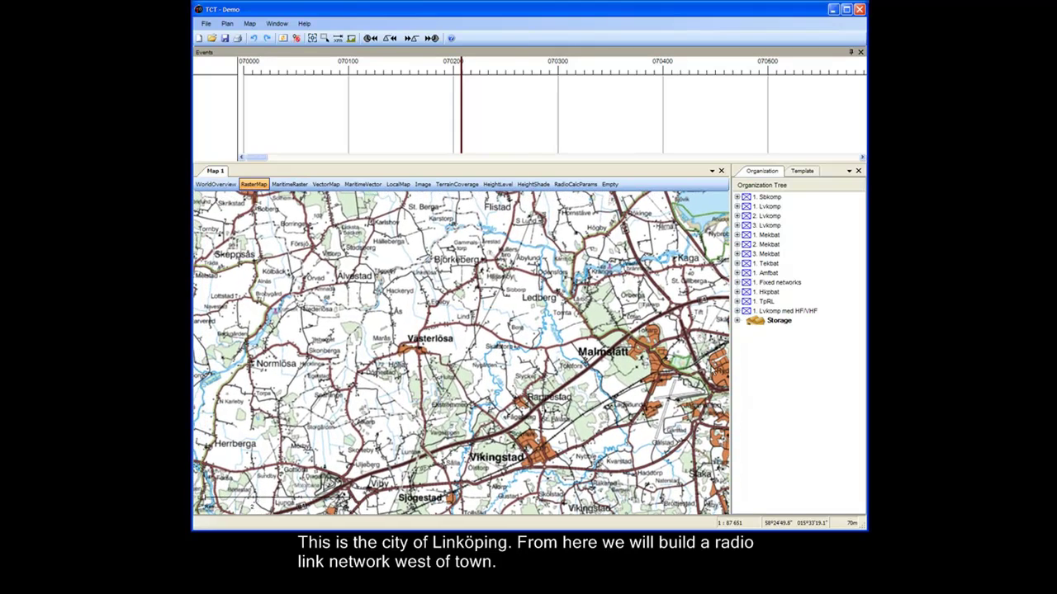
pyautogui.moveTo(638, 375); pyautogui.dragTo(621, 376)
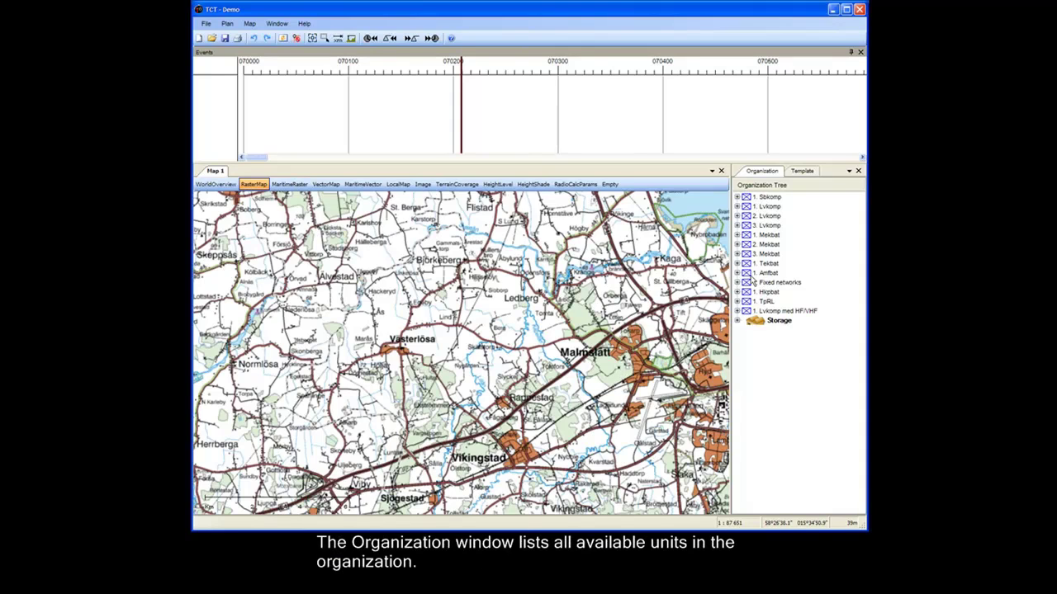
# Step: Check KP LV41's vehicles and radios under 3. Lvkomp, then deploy KP LV41 near Kaga
pyautogui.click(737, 225)
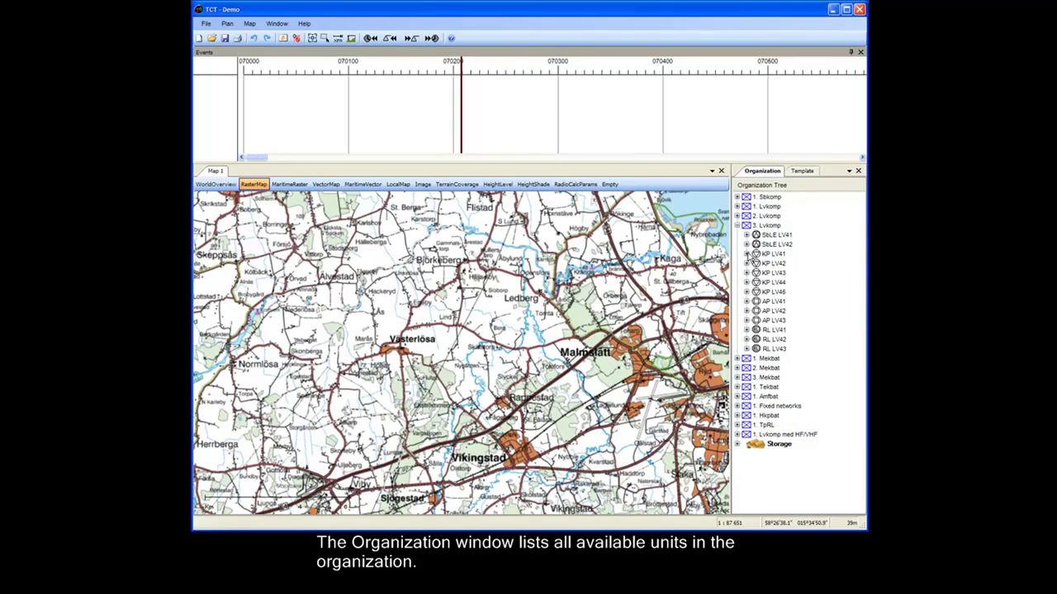
pyautogui.click(746, 255)
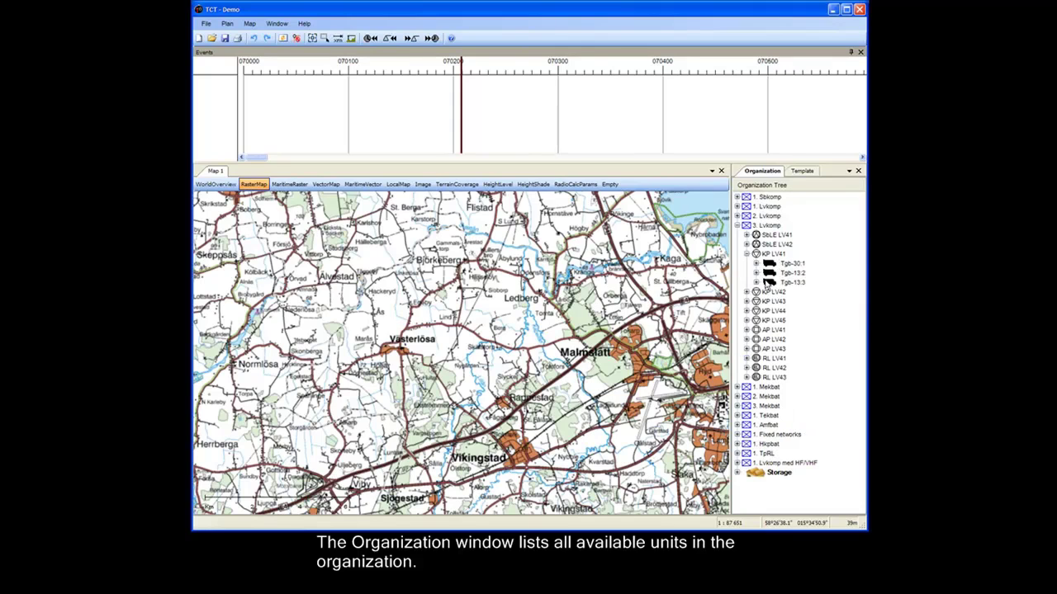
pyautogui.click(756, 264)
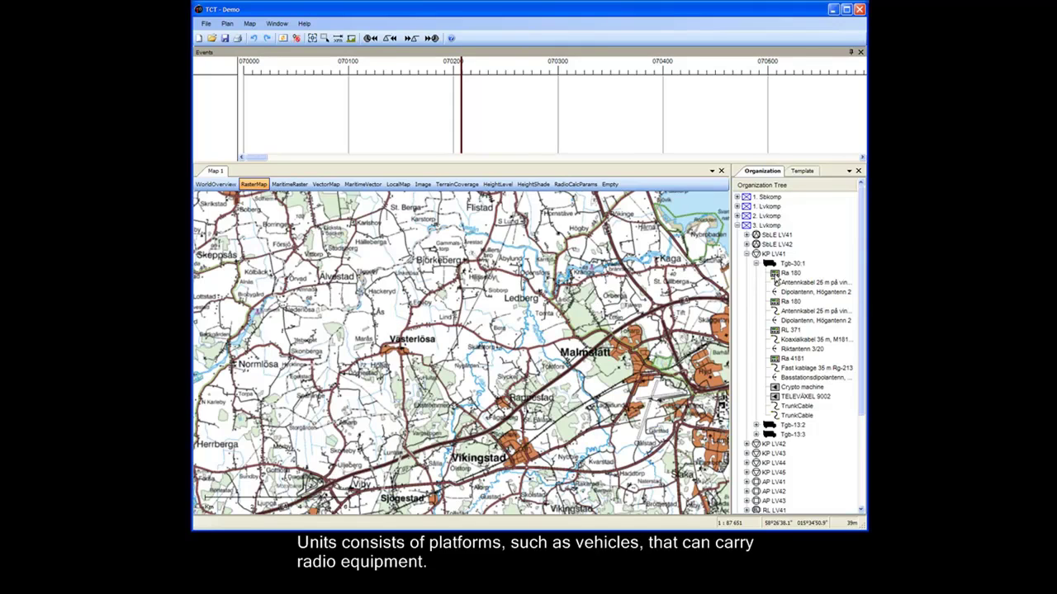
pyautogui.click(755, 264)
pyautogui.click(747, 254)
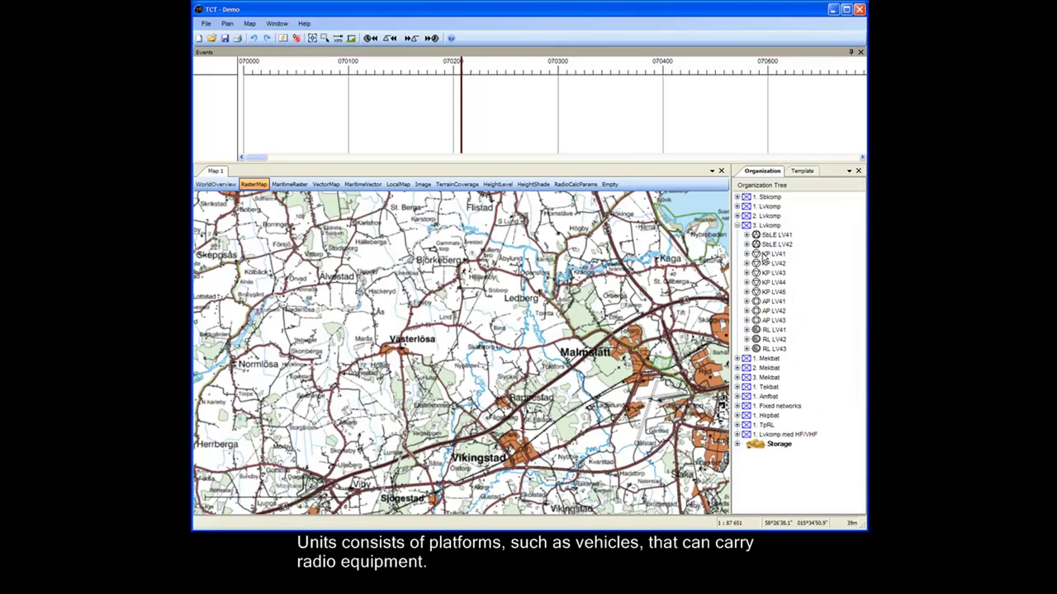
pyautogui.moveTo(772, 254); pyautogui.dragTo(655, 223)
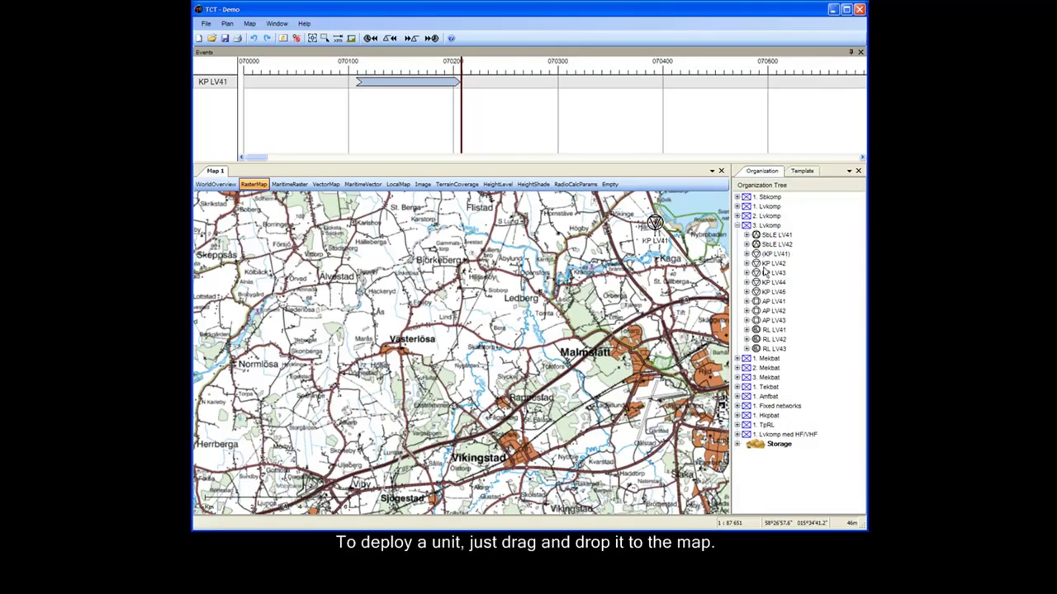
# Step: Deploy KP LV42 near Sjögestad and step the current time forward once
pyautogui.moveTo(771, 265); pyautogui.dragTo(430, 495)
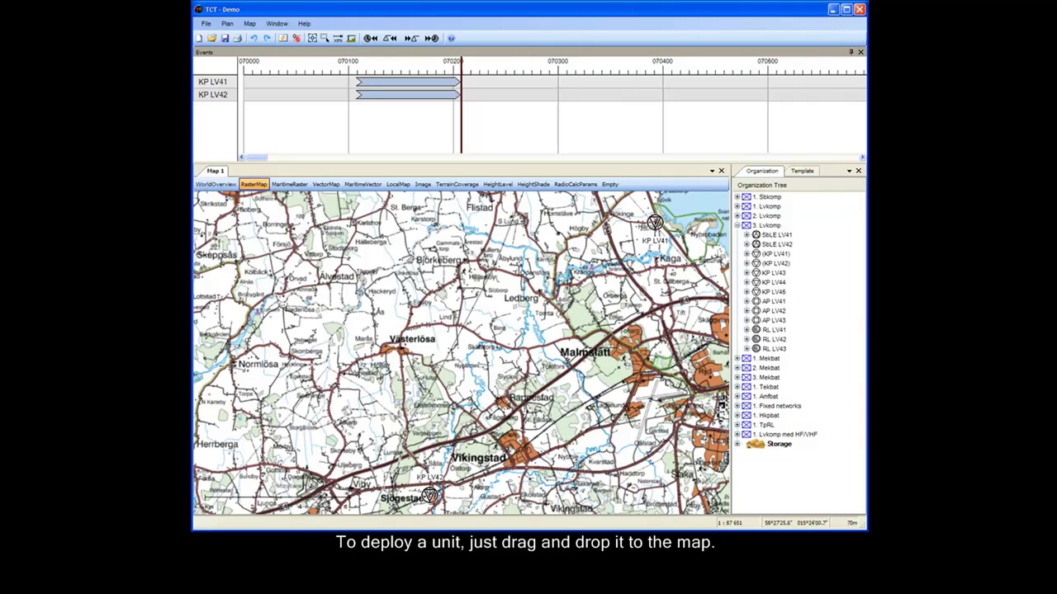
pyautogui.click(428, 41)
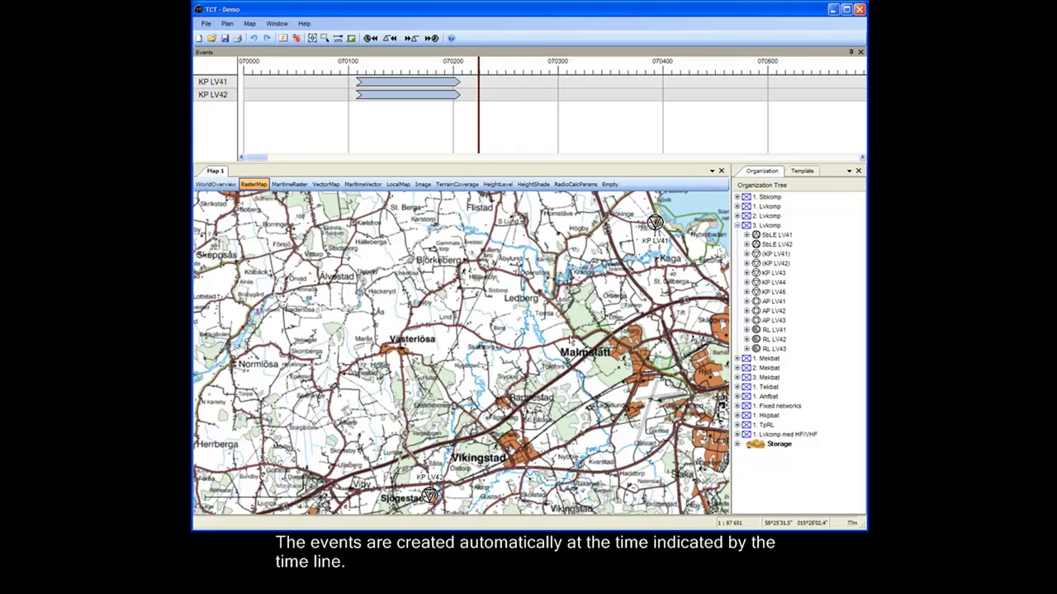
# Step: Connect KP LV42 to KP LV41 via the RL 371 radios on Tgb-30 and Tgb-13
pyautogui.rightClick(429, 496)
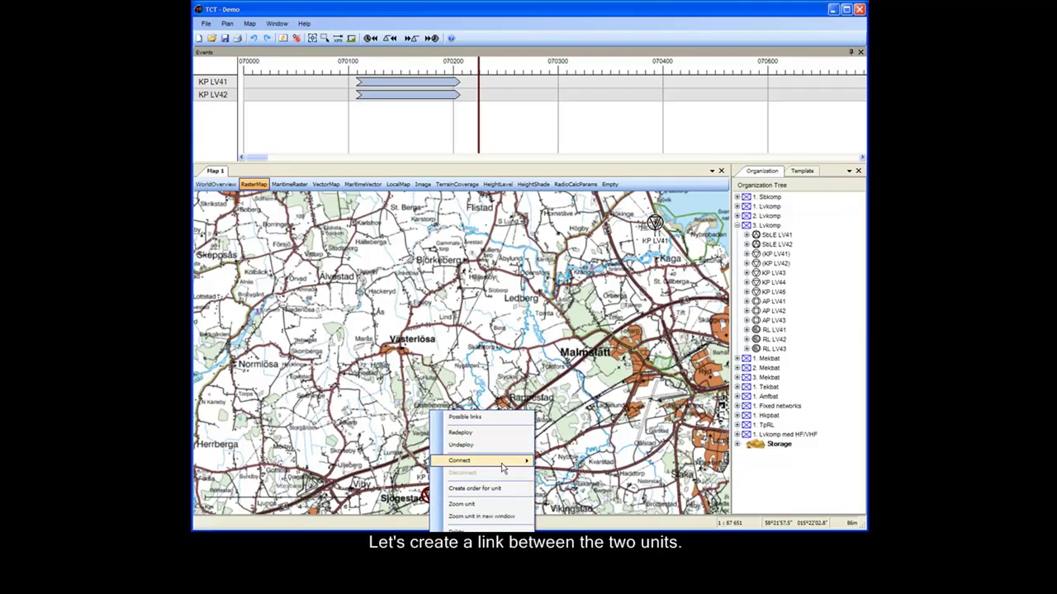
pyautogui.moveTo(503, 461)
pyautogui.click(564, 464)
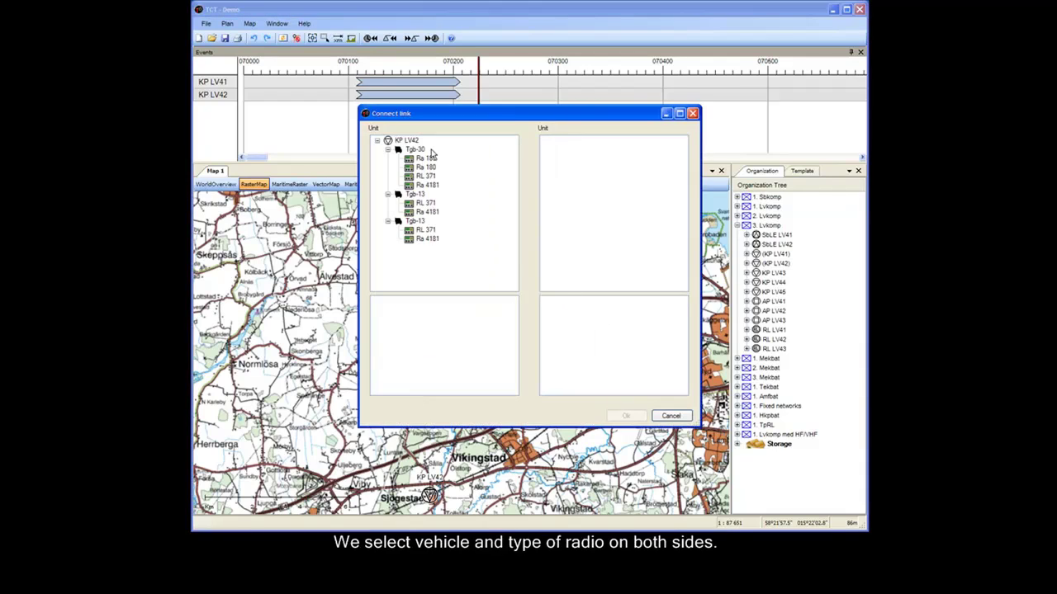
pyautogui.click(424, 176)
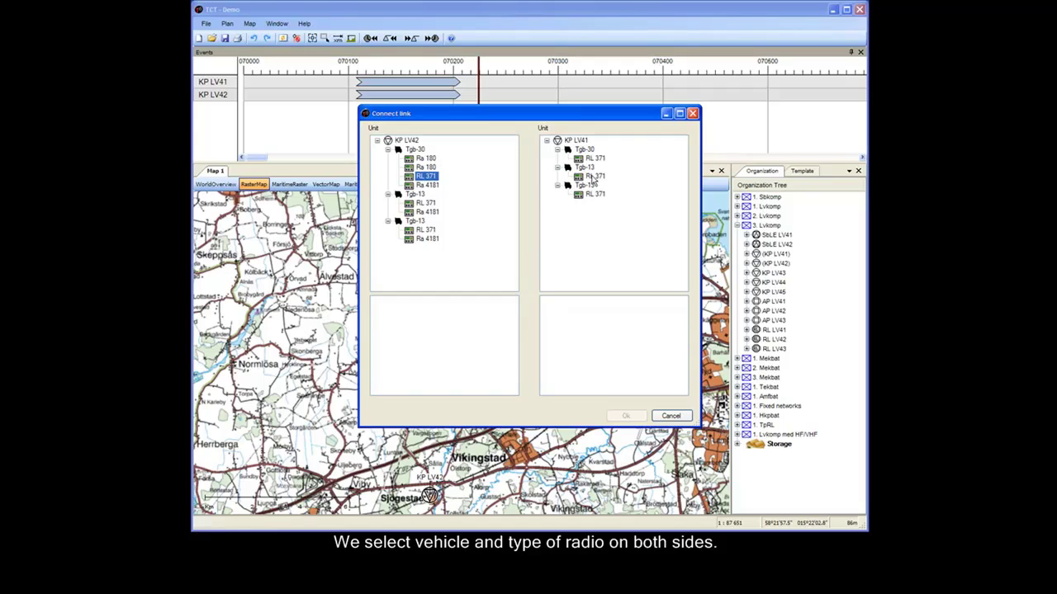
pyautogui.click(593, 177)
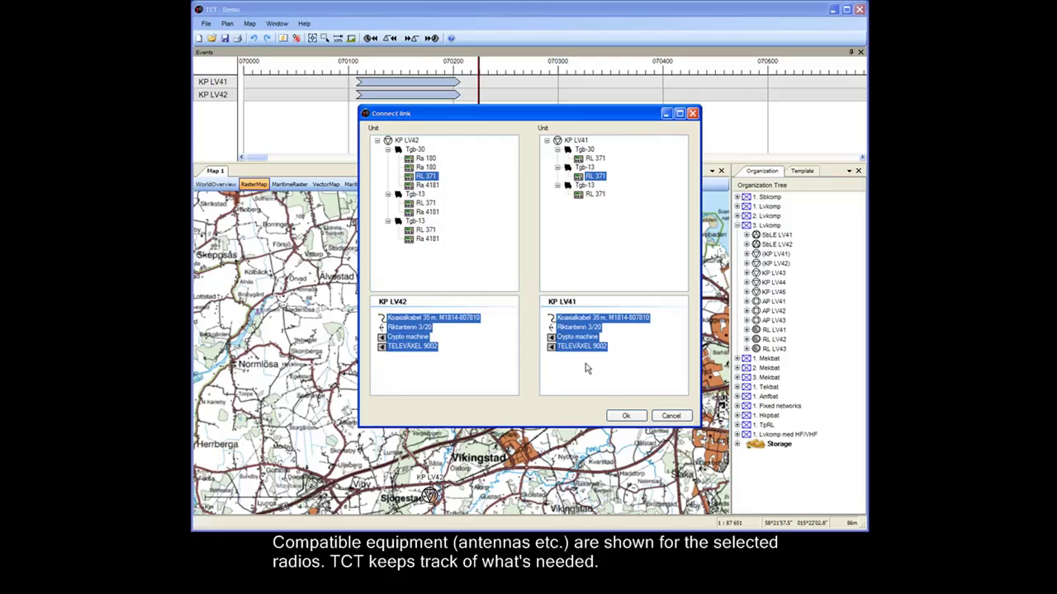
pyautogui.click(625, 416)
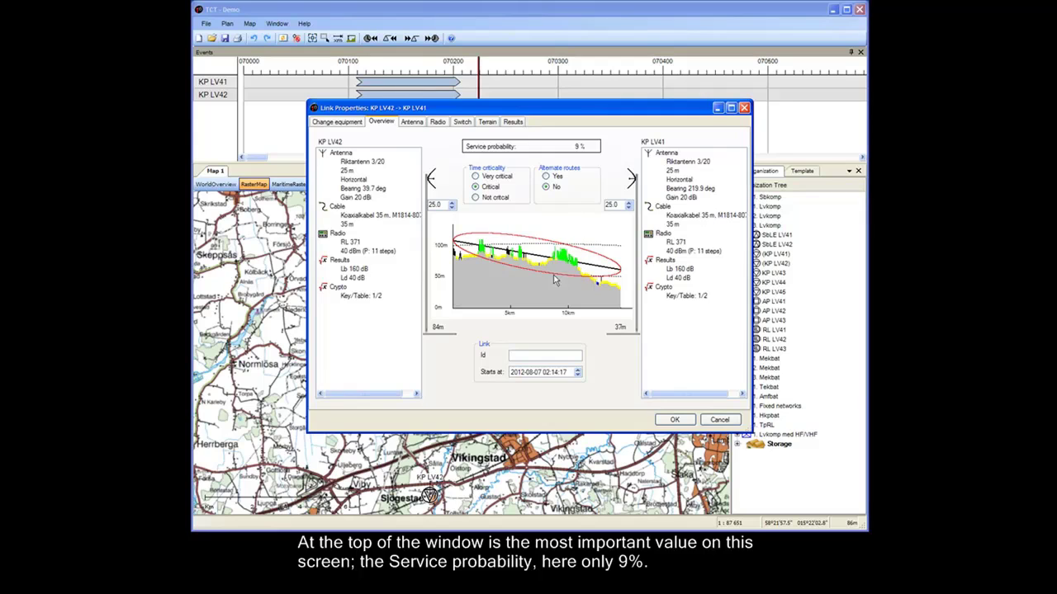
# Step: Close the link properties and switch the map to the HeightLevel layer
pyautogui.click(675, 421)
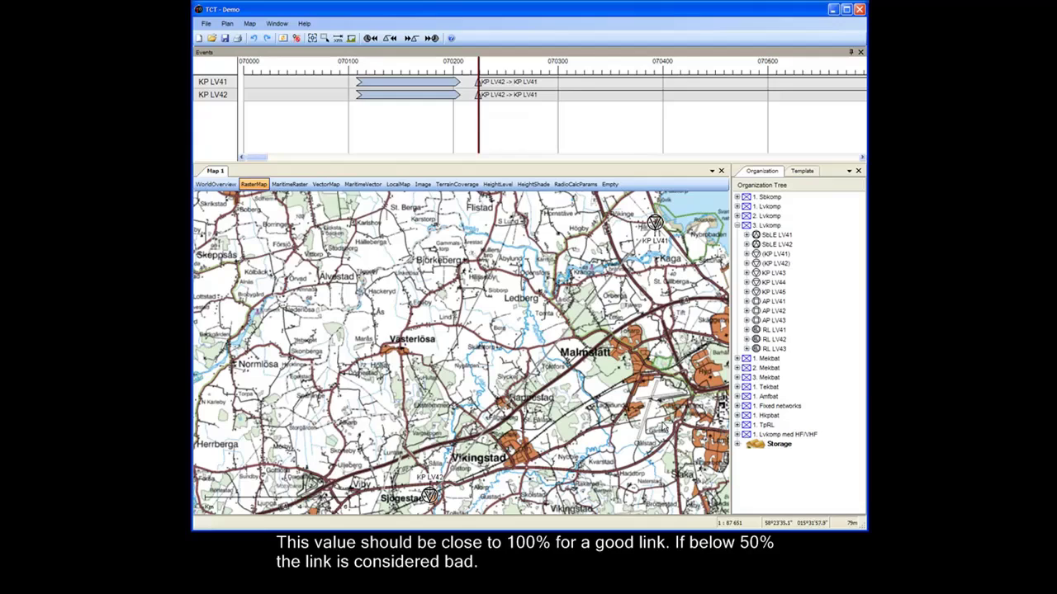
pyautogui.moveTo(586, 365)
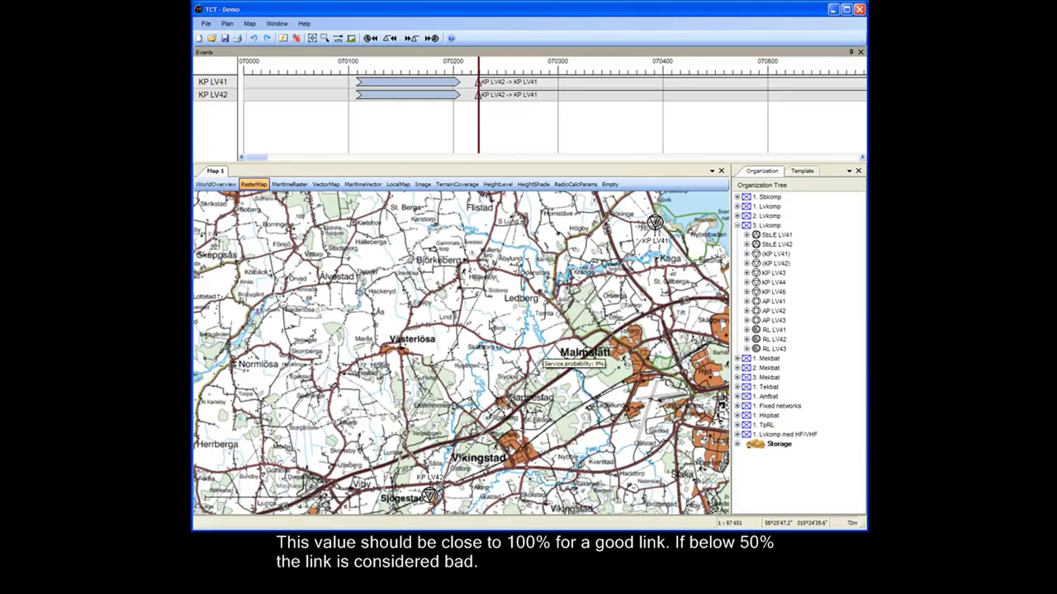
pyautogui.click(498, 184)
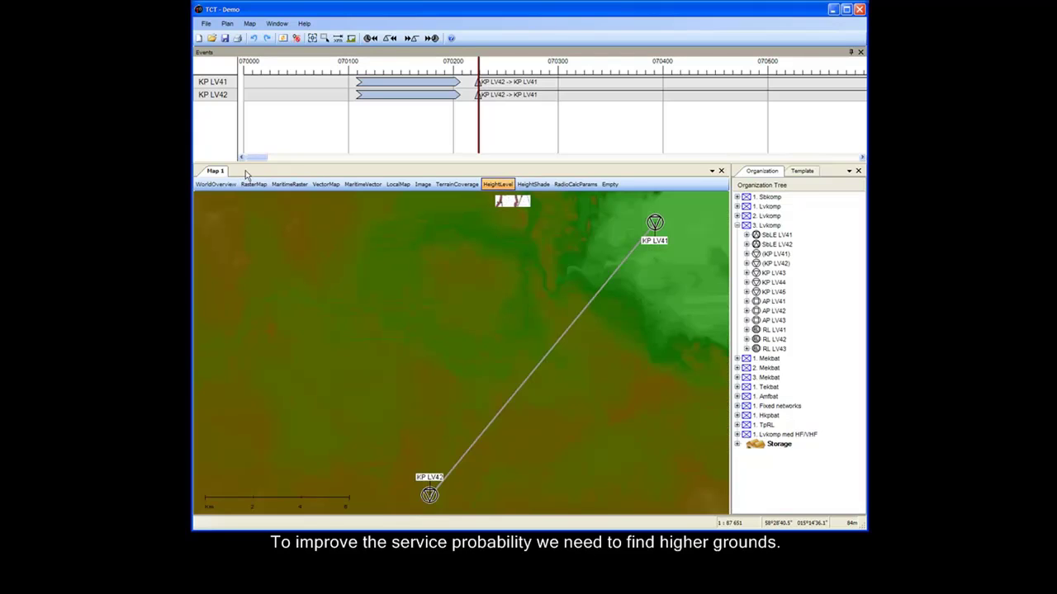
# Step: Show the Map > Height level colors legend and shift its colour scale down
pyautogui.click(249, 24)
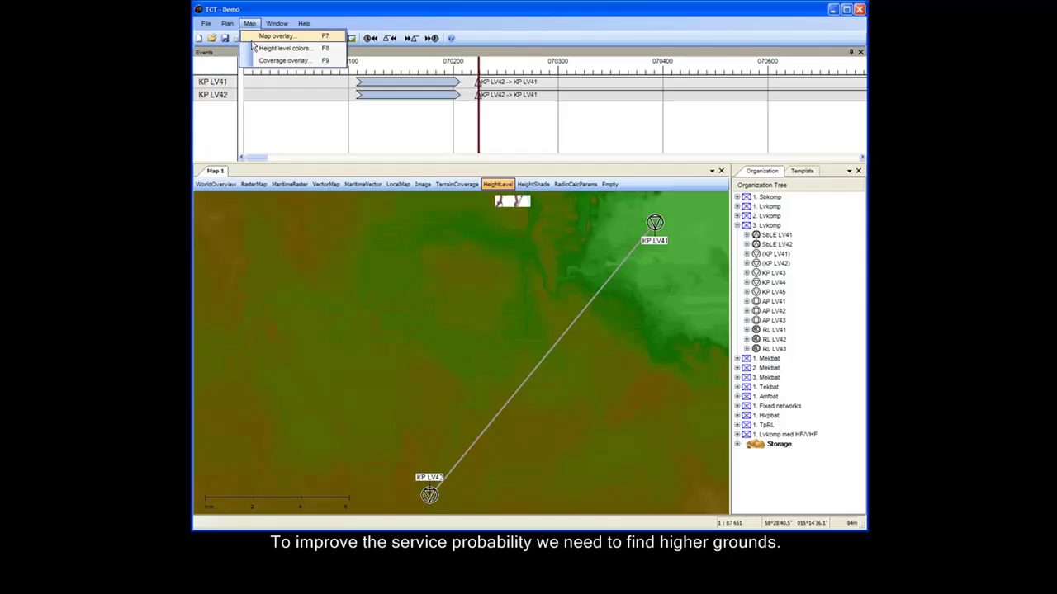
pyautogui.click(283, 48)
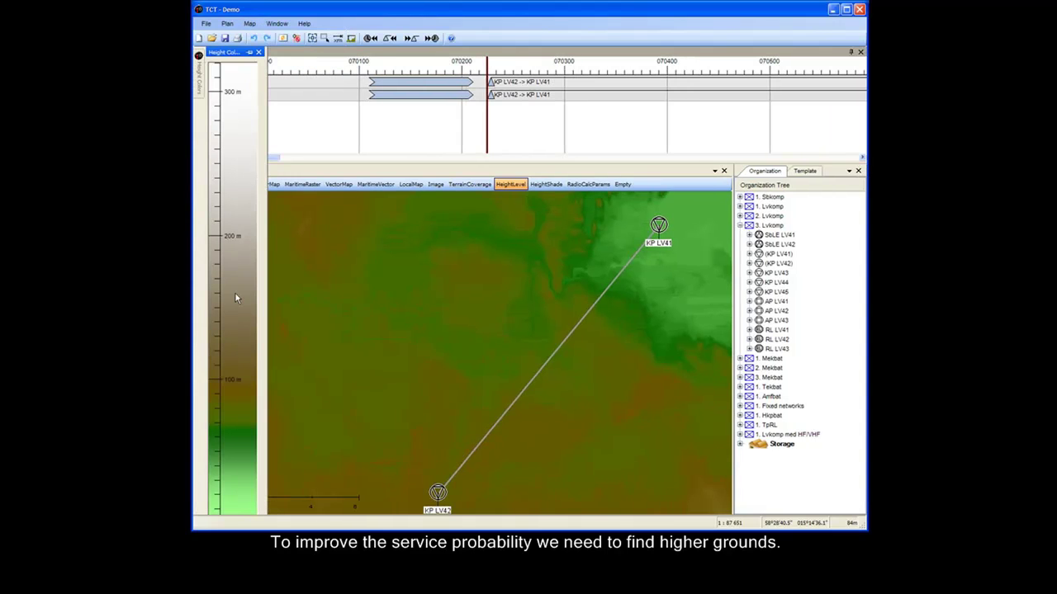
pyautogui.moveTo(235, 298)
pyautogui.mouseDown()
pyautogui.moveTo(234, 331)
pyautogui.moveTo(237, 317)
pyautogui.mouseUp()
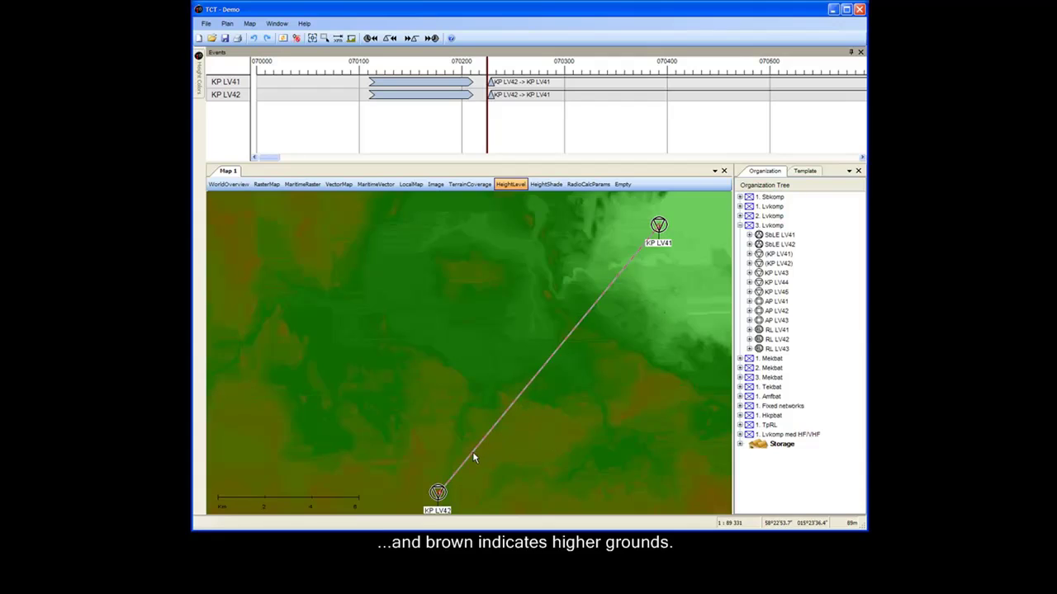
pyautogui.rightClick(553, 357)
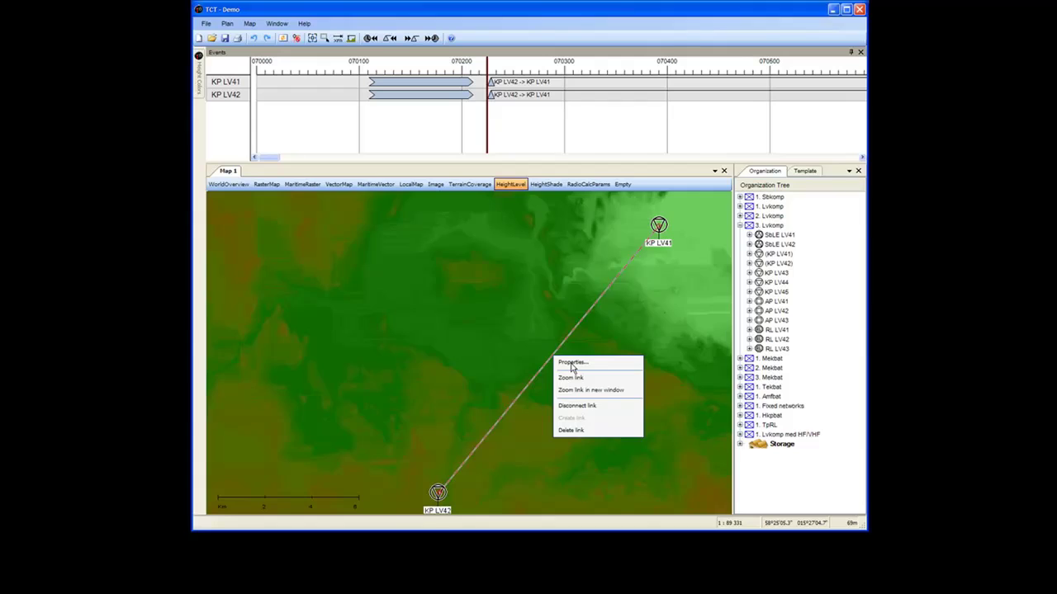
pyautogui.click(571, 364)
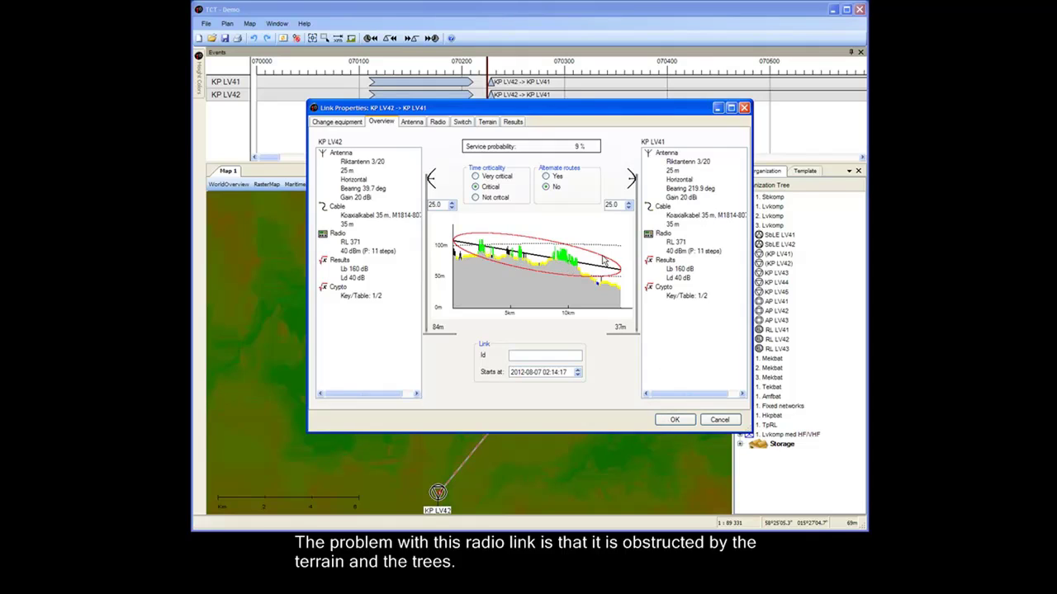
pyautogui.click(675, 419)
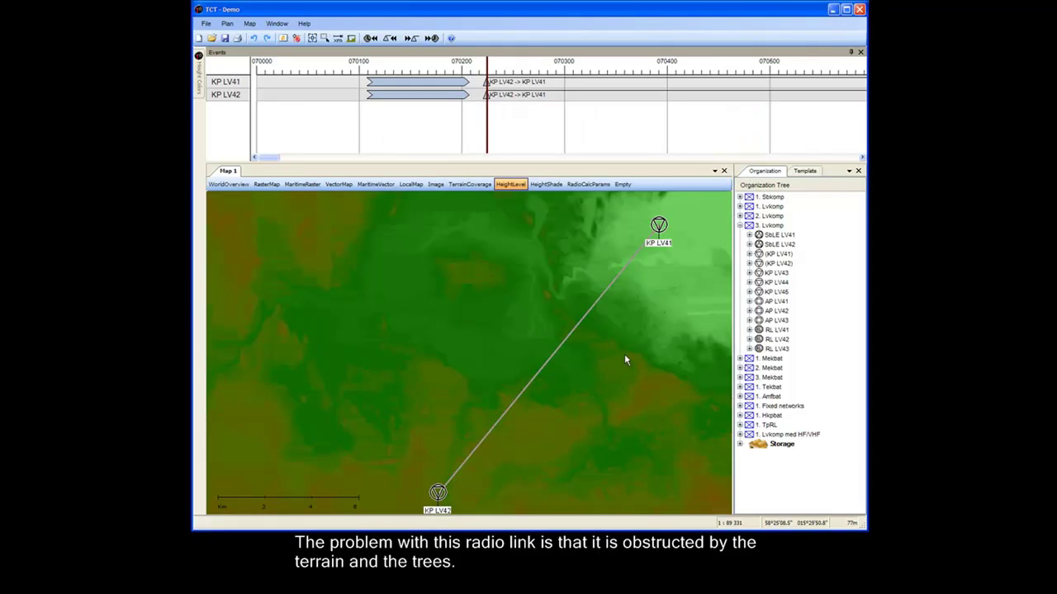
# Step: Move KP LV41 slightly down and KP LV42 up-left onto higher ground
pyautogui.moveTo(661, 371)
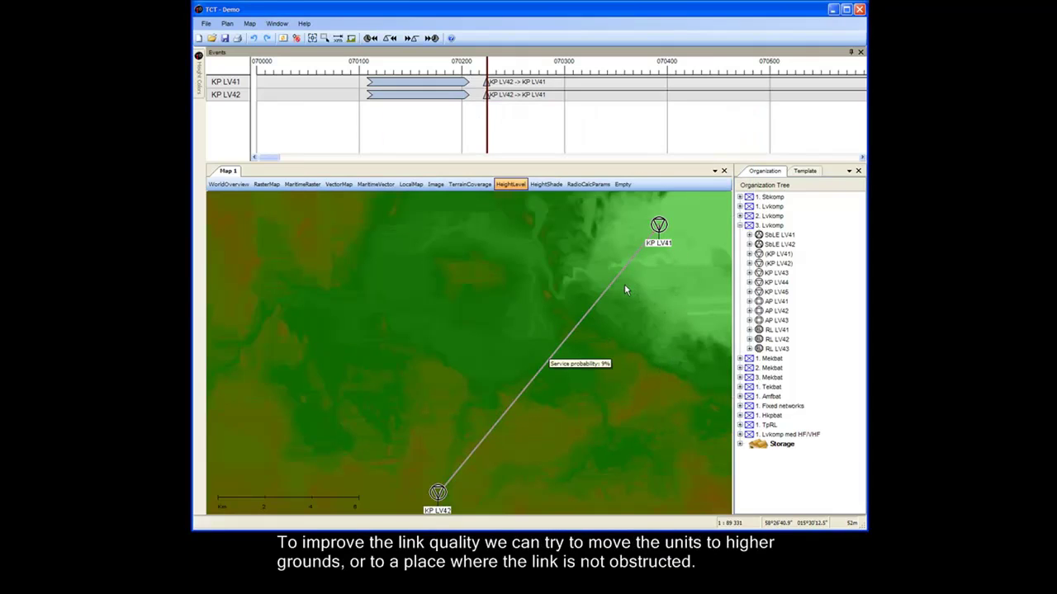
pyautogui.moveTo(659, 226); pyautogui.dragTo(652, 247)
pyautogui.moveTo(605, 309)
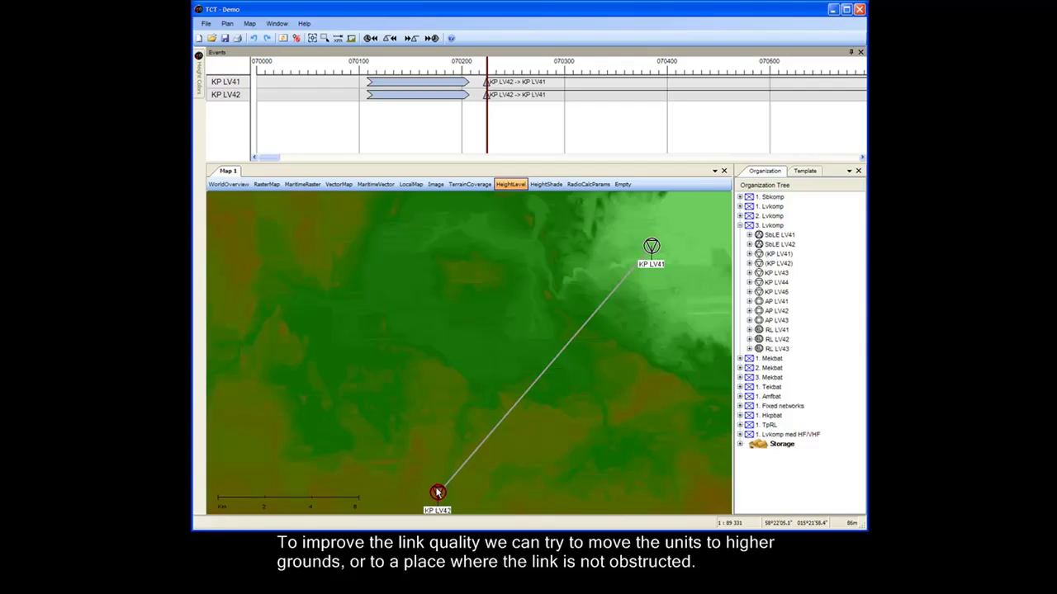
pyautogui.moveTo(438, 493); pyautogui.dragTo(420, 446)
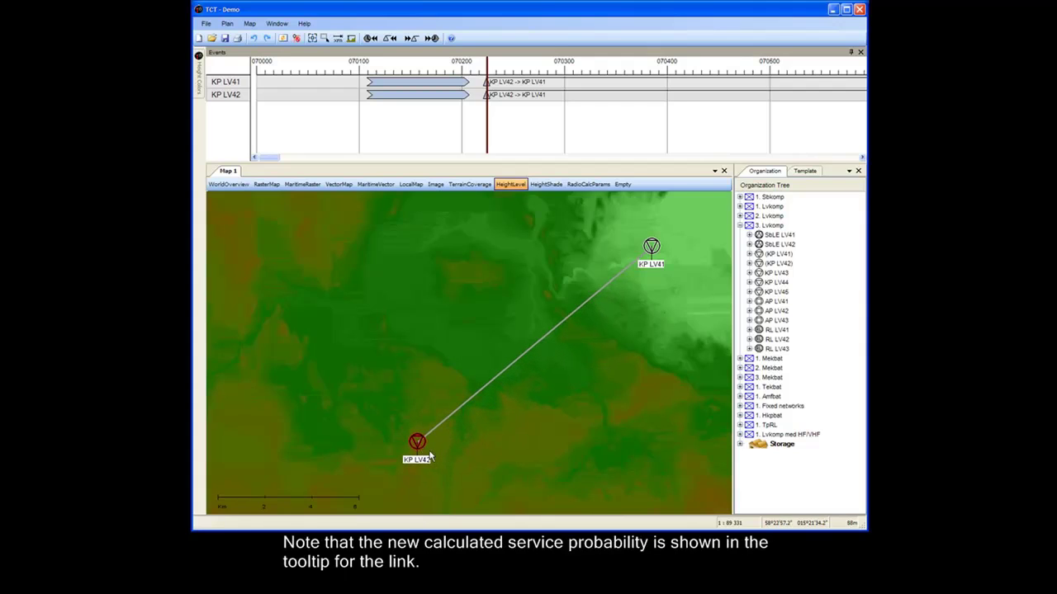
# Step: Reopen the Properties of the improved KP LV42–KP LV41 link
pyautogui.moveTo(458, 416)
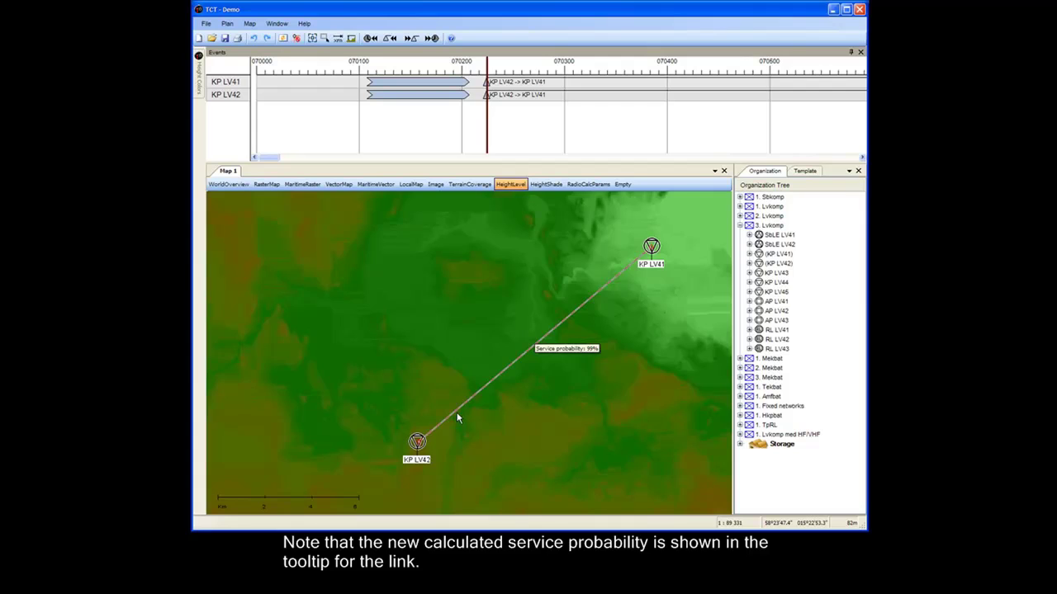
pyautogui.rightClick(458, 417)
pyautogui.click(469, 417)
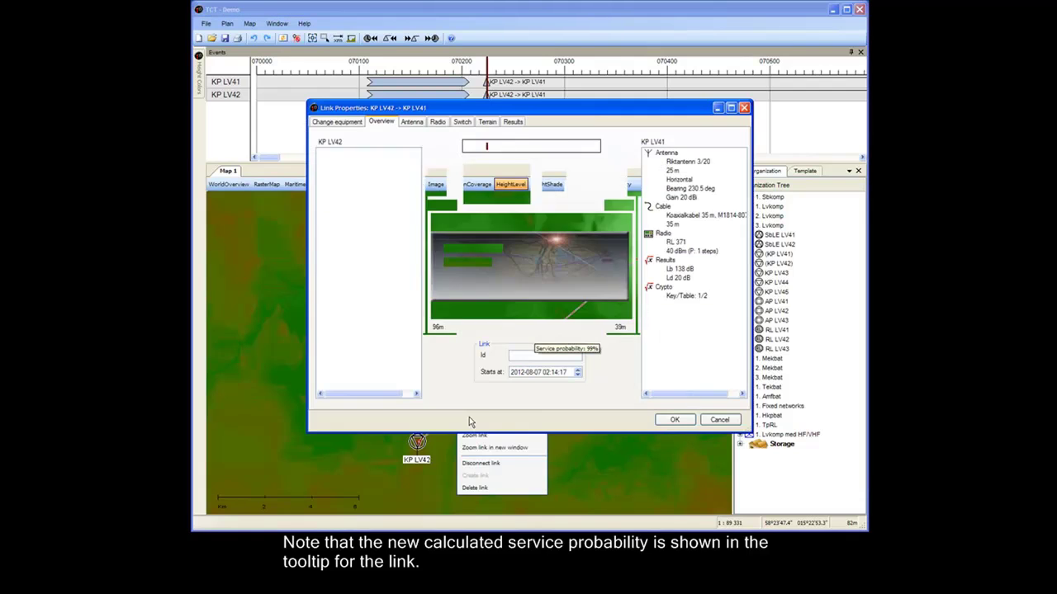